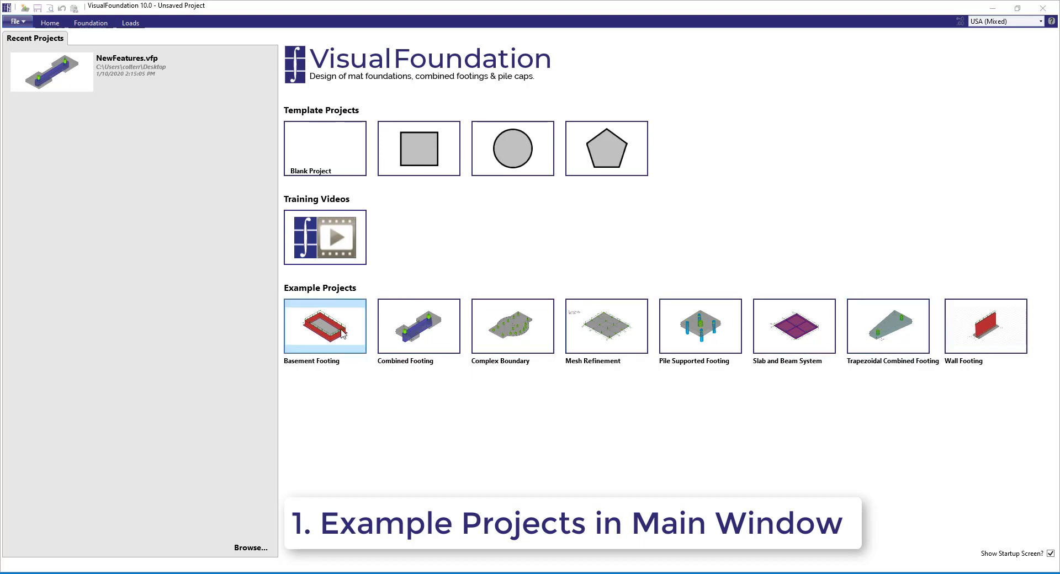
Open the NewFeatures.vfp project from Recent Projects
{"action": "left_click", "coordinate": [71, 81]}
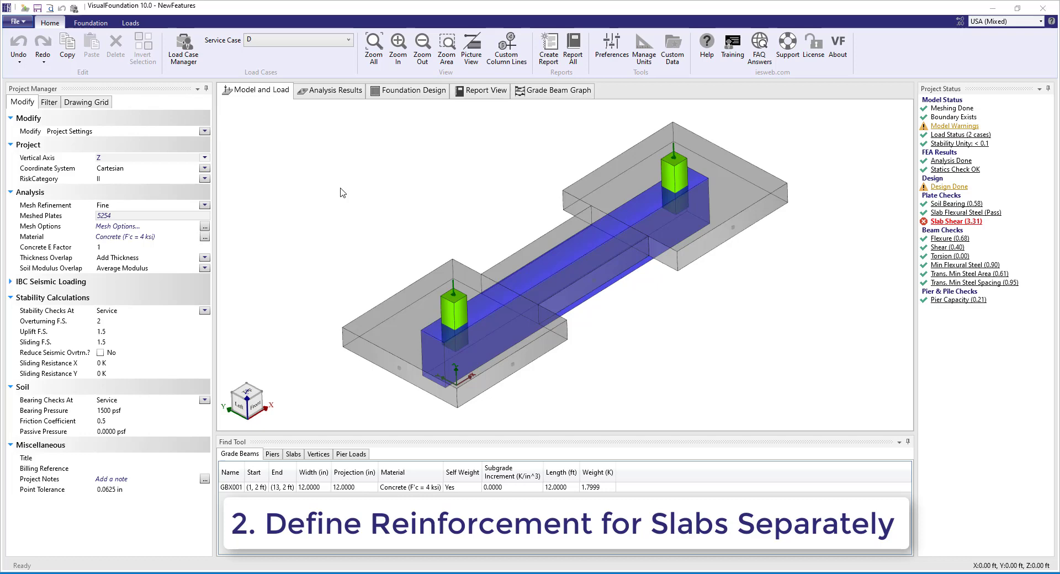
Inspect the reinforcement of slabs S1, S2 and F001, then select F001 with S2 to compare
{"action": "left_click", "coordinate": [389, 315]}
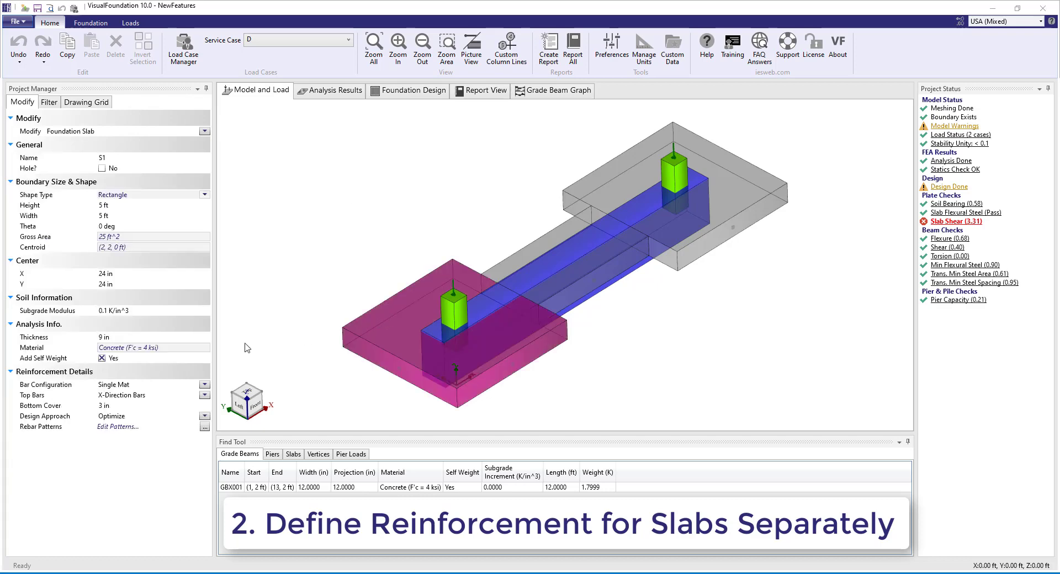
{"action": "left_click", "coordinate": [510, 264]}
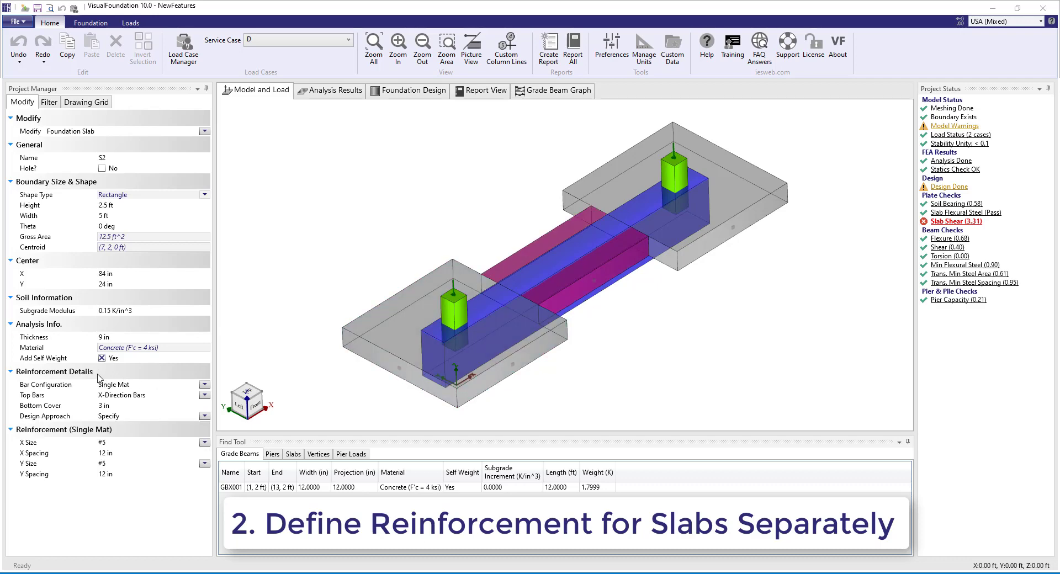
{"action": "left_click", "coordinate": [600, 188]}
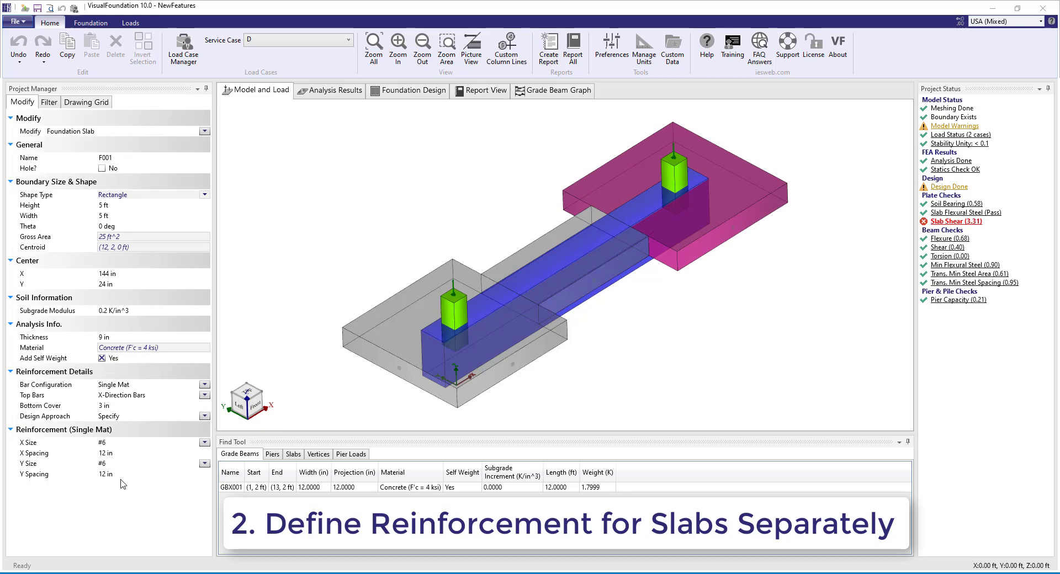
{"action": "left_click", "coordinate": [539, 248], "text": "ctrl"}
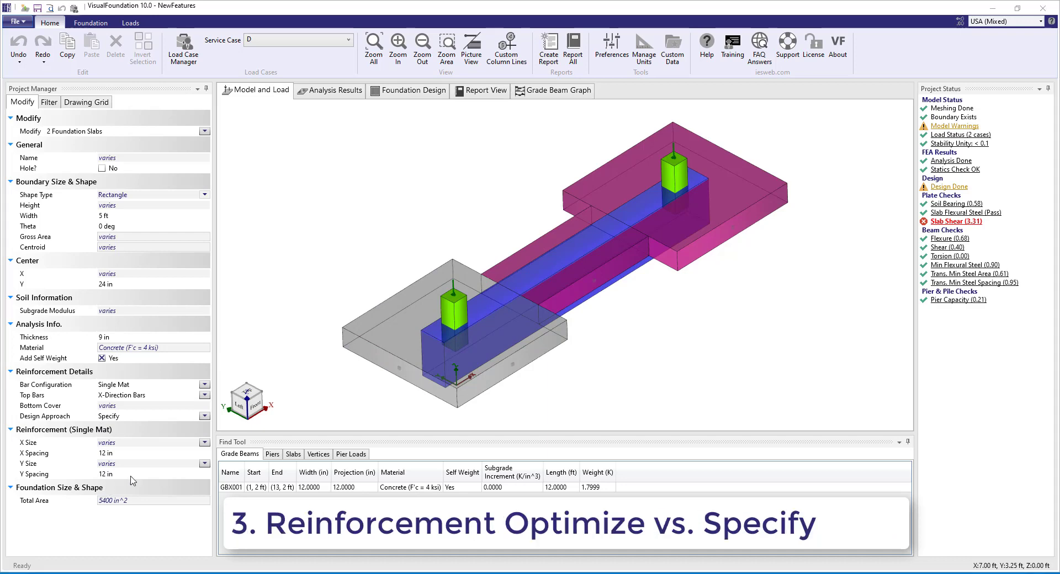
Narrow the selection to slab F001 and review its Y bar spacing
{"action": "left_click", "coordinate": [597, 187]}
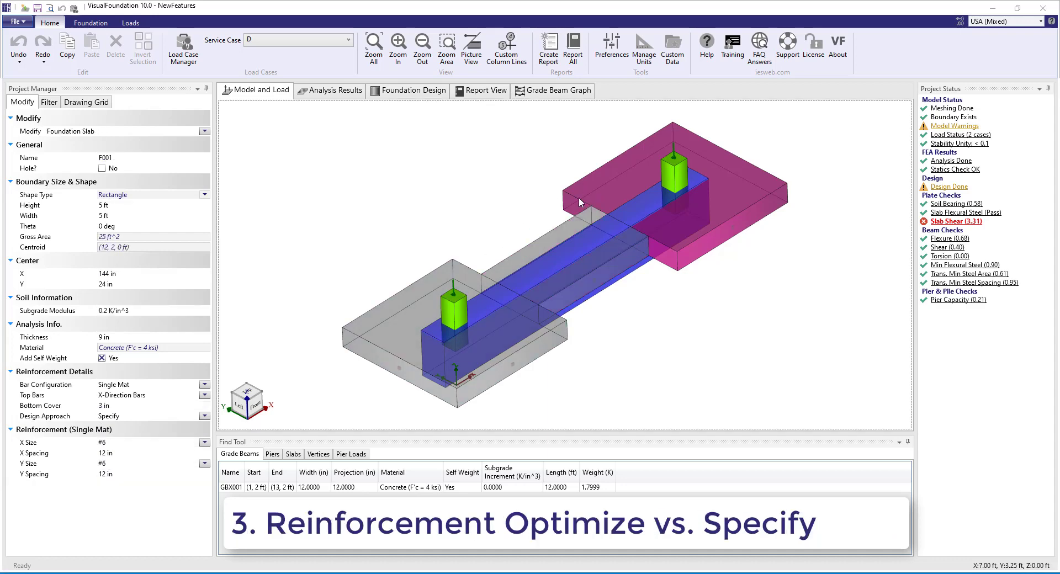
{"action": "mouse_move", "coordinate": [63, 420]}
{"action": "left_click", "coordinate": [117, 475]}
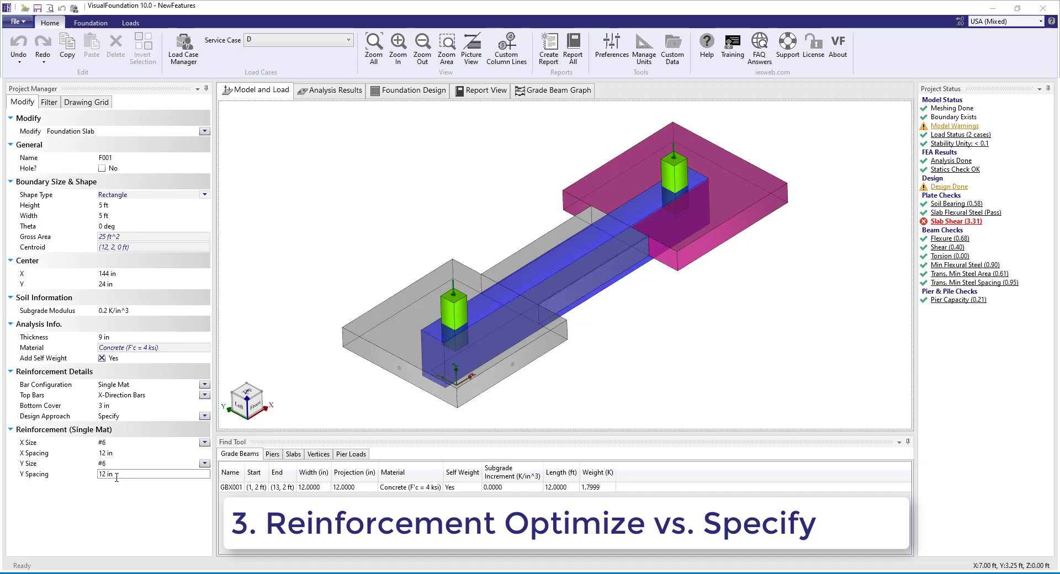
Review slab S1's five design rebar search patterns (#4–#6), then deselect and show the Drawing Grid settings
{"action": "left_click", "coordinate": [393, 346]}
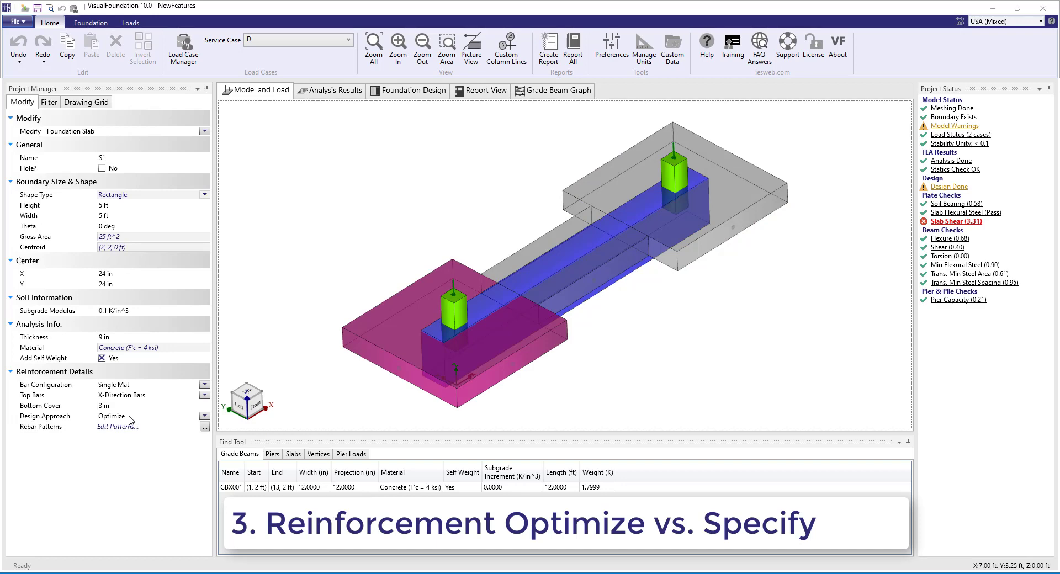
{"action": "mouse_move", "coordinate": [131, 421]}
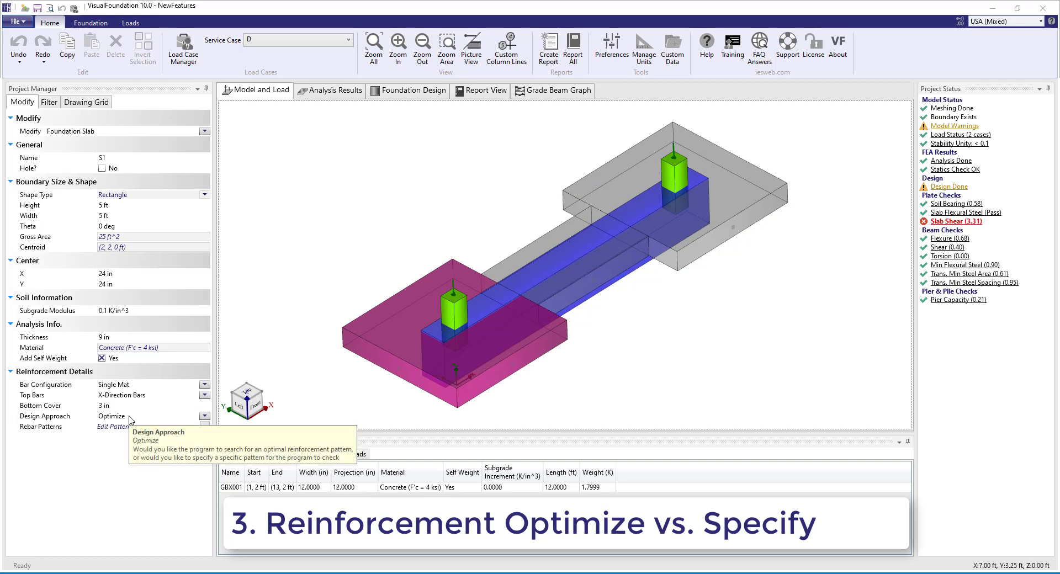
{"action": "left_click", "coordinate": [204, 426]}
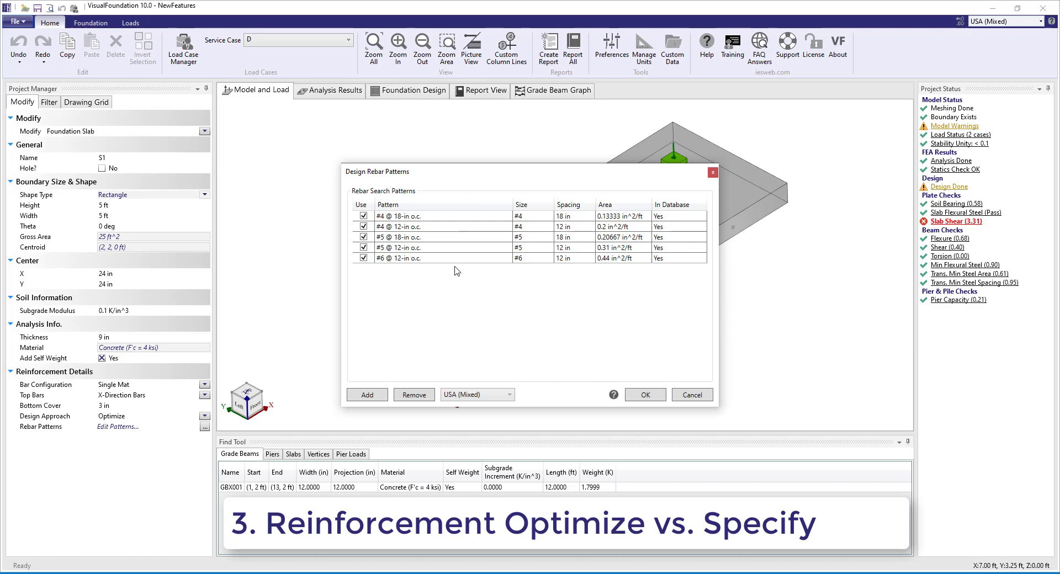
{"action": "left_click", "coordinate": [661, 395]}
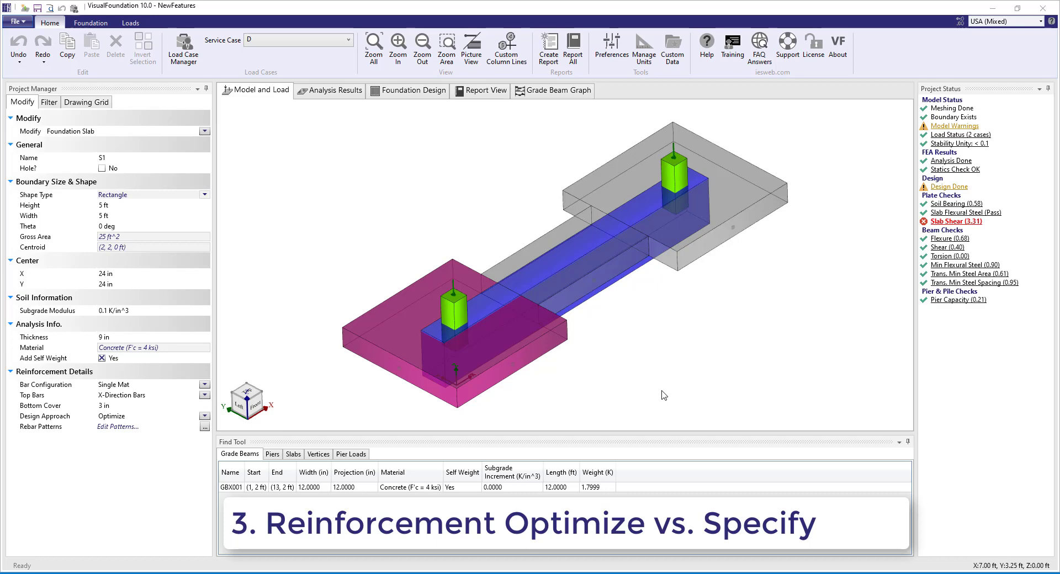
{"action": "left_click", "coordinate": [662, 391]}
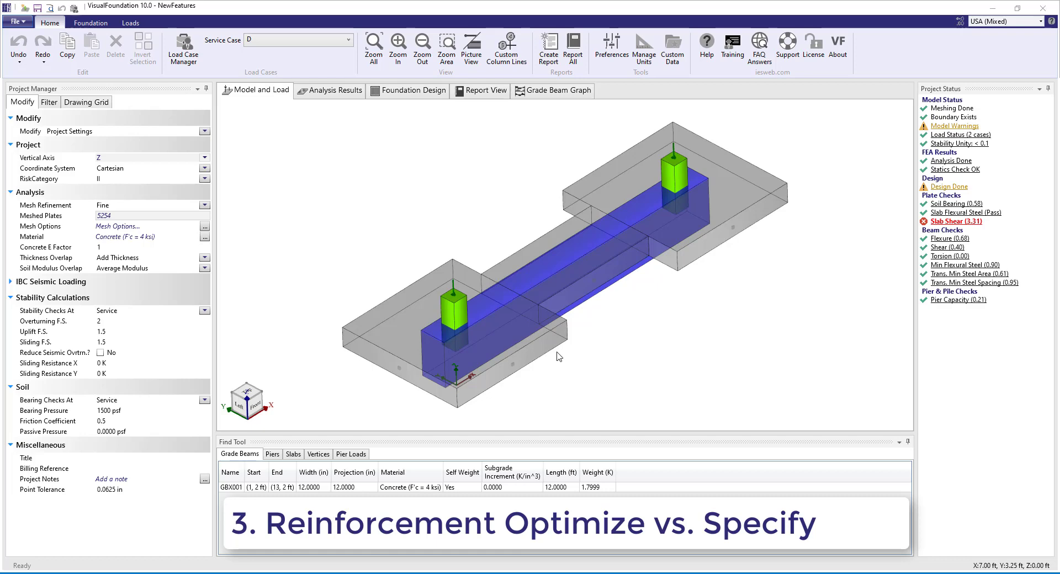
{"action": "left_click", "coordinate": [93, 104]}
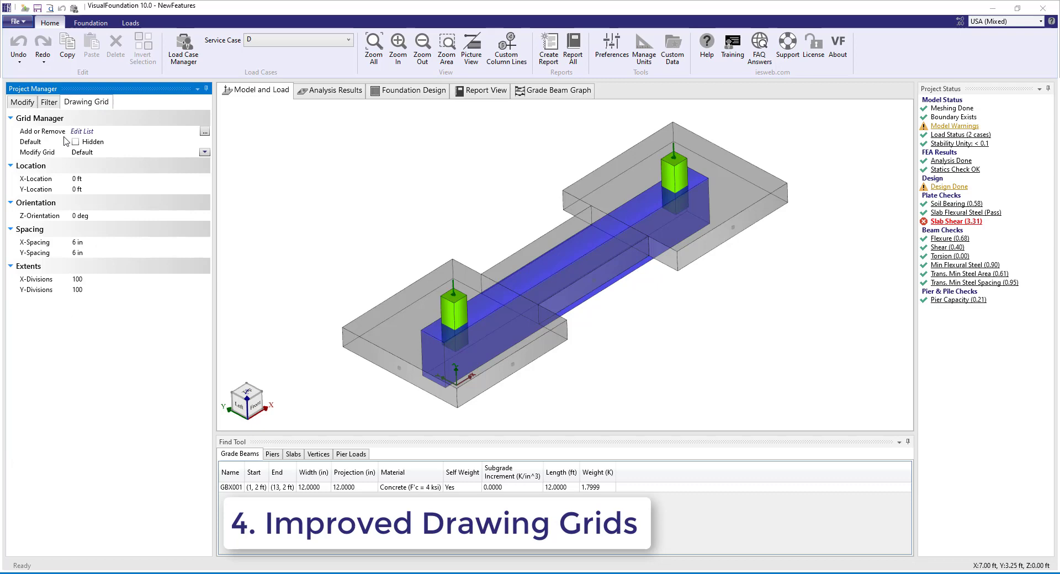
Show the Default drawing grid and label the slabs' subgrade moduli (0.1, 0.15, 0.2 K/in^3)
{"action": "left_click", "coordinate": [75, 142]}
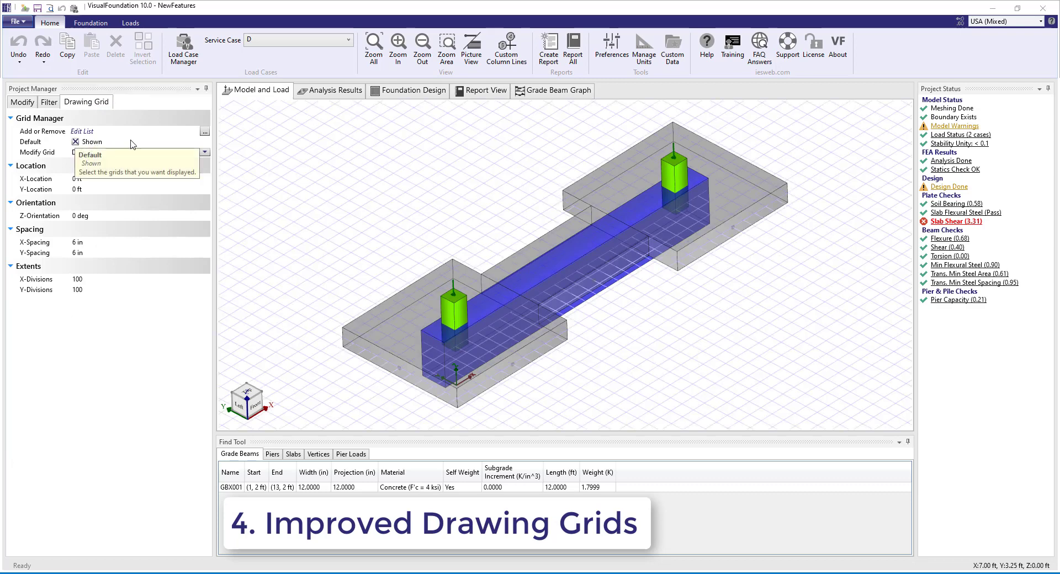
{"action": "left_click", "coordinate": [205, 132]}
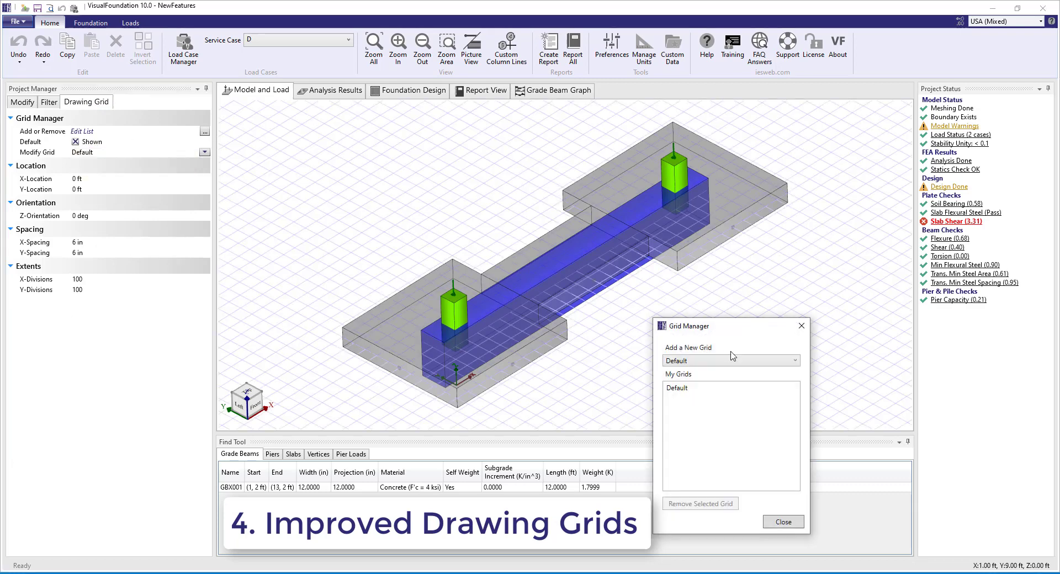
{"action": "left_click", "coordinate": [770, 362]}
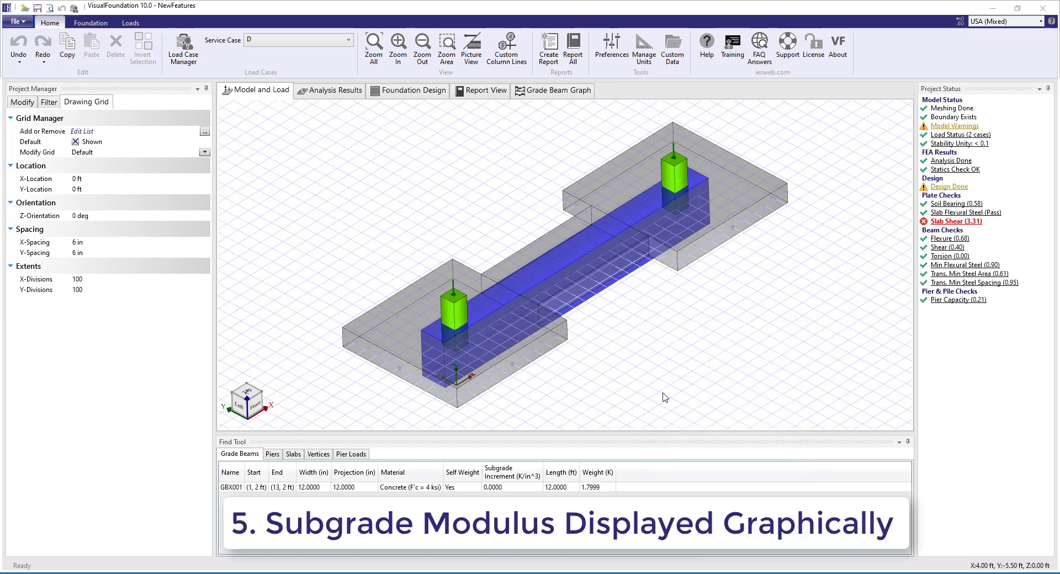
{"action": "left_click", "coordinate": [50, 105]}
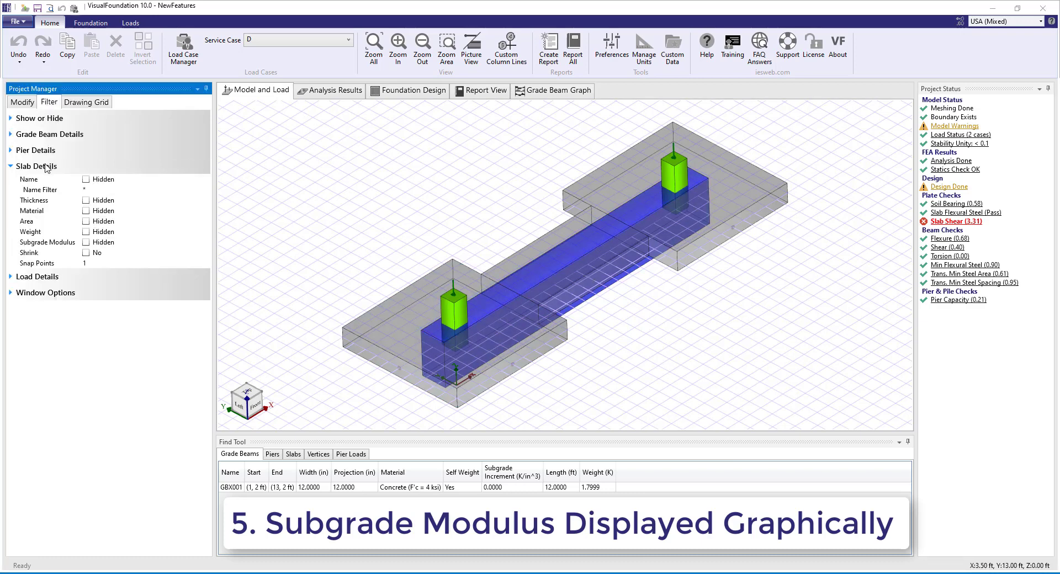
{"action": "left_click", "coordinate": [85, 242]}
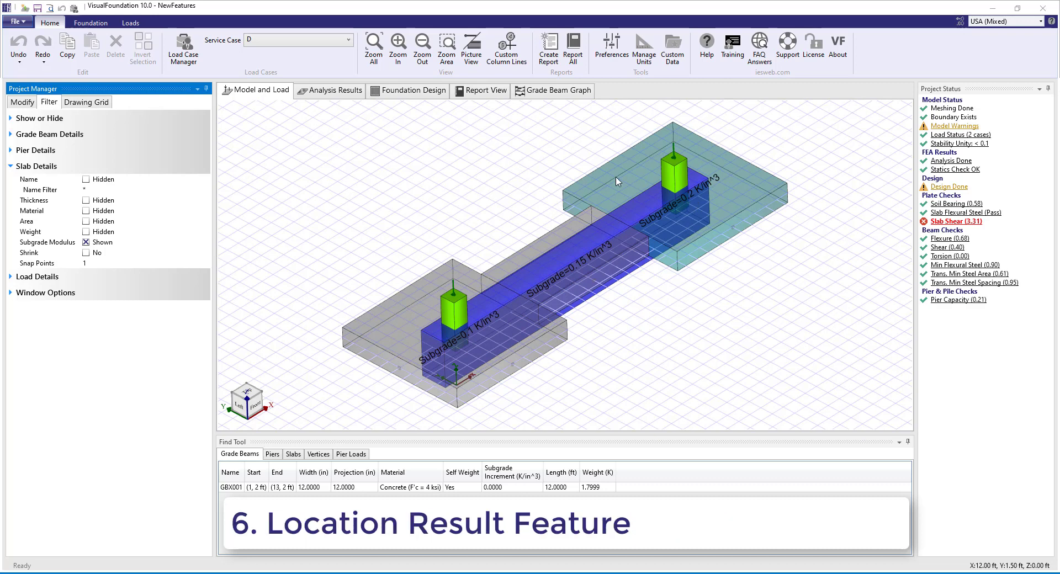
Report Shear X location results at X 24, Y 36 in (0.07539 K/ft, bearing 282.48 psf)
{"action": "left_click", "coordinate": [340, 94]}
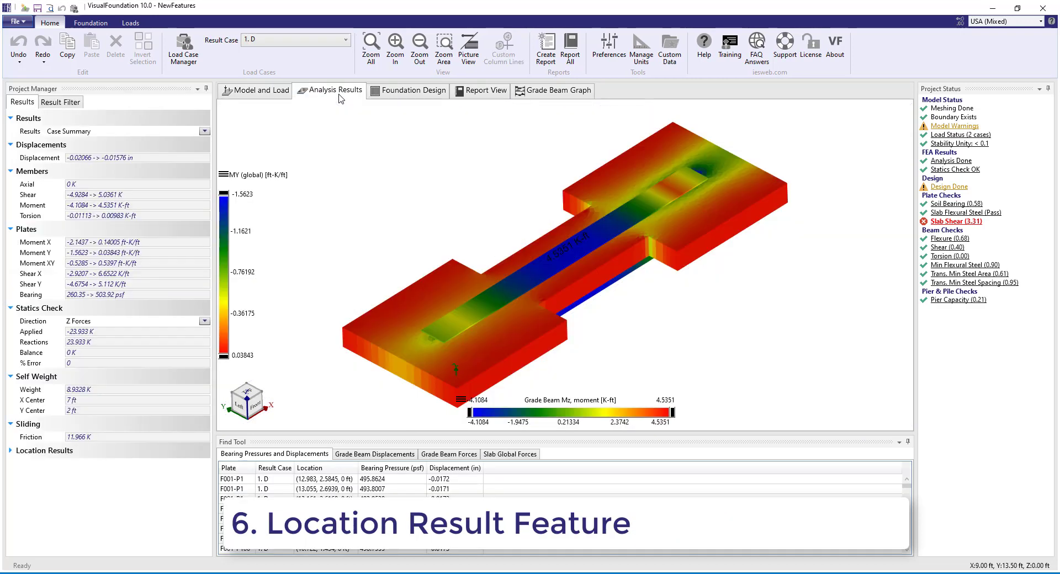
{"action": "left_click", "coordinate": [11, 451]}
{"action": "left_click", "coordinate": [94, 463]}
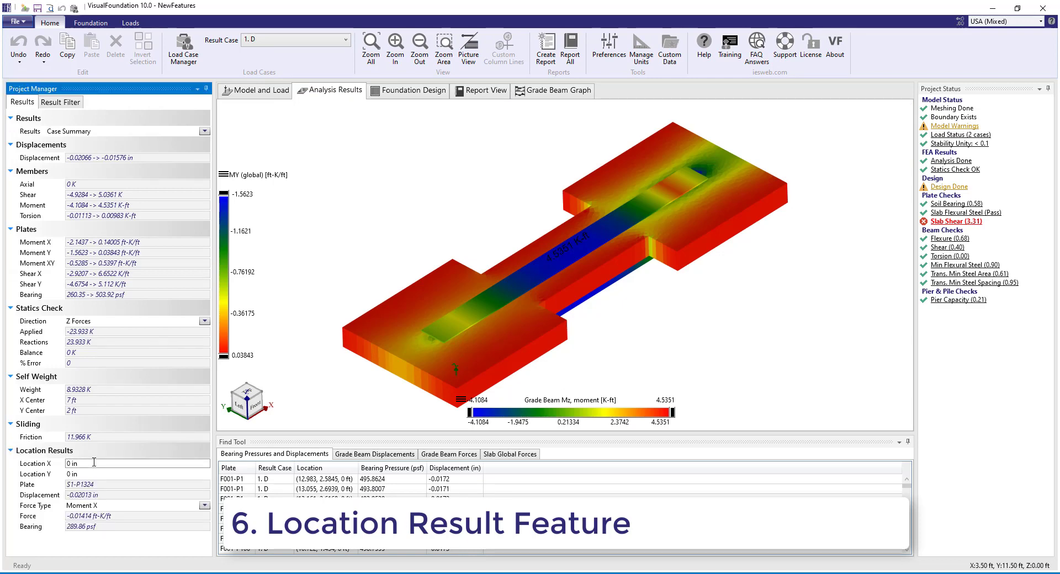
{"action": "key", "text": "Tab"}
{"action": "type", "text": "36"}
{"action": "key", "text": "Return"}
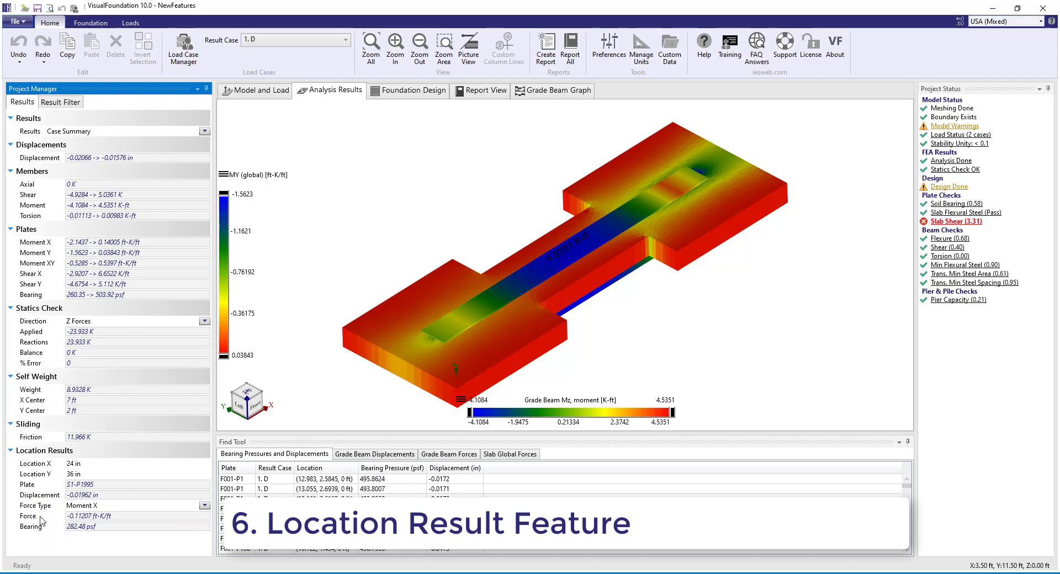
{"action": "left_click", "coordinate": [204, 507]}
{"action": "left_click", "coordinate": [184, 550]}
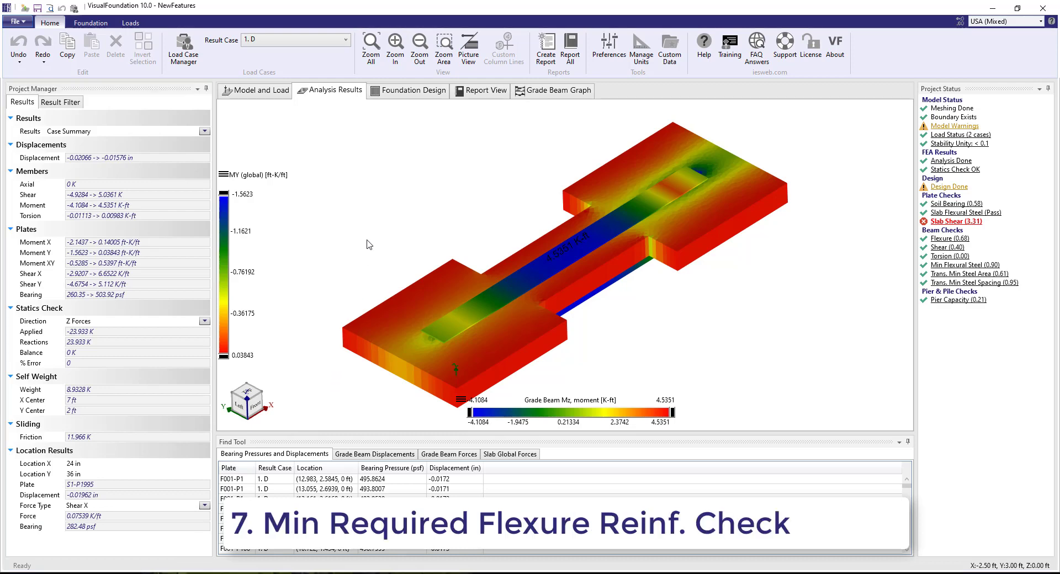
Give the grade beam 4 shear reinforcement legs, lowering its beam shear unity to 0.29
{"action": "left_click", "coordinate": [413, 90]}
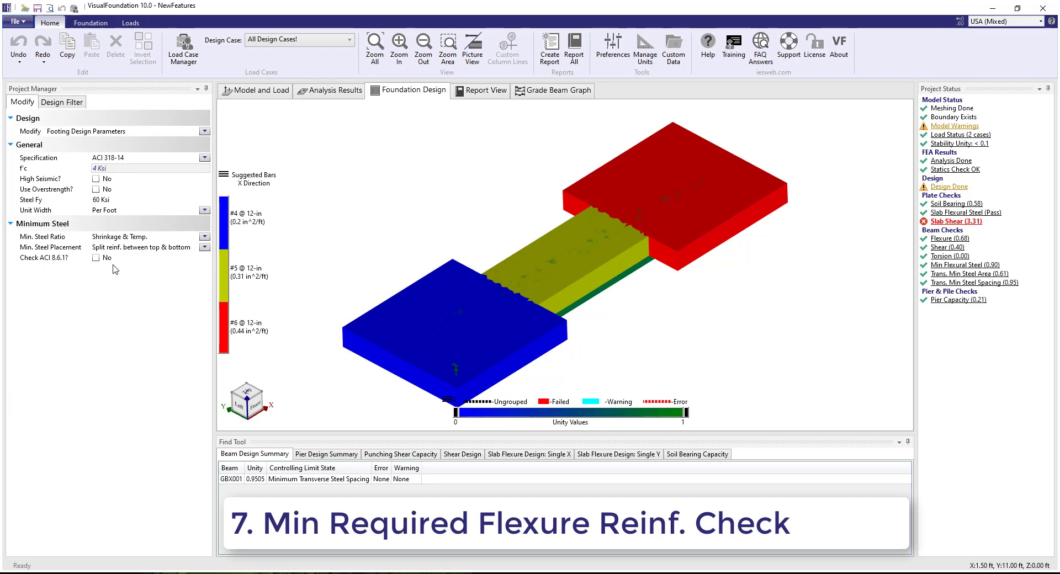
{"action": "left_click", "coordinate": [585, 305]}
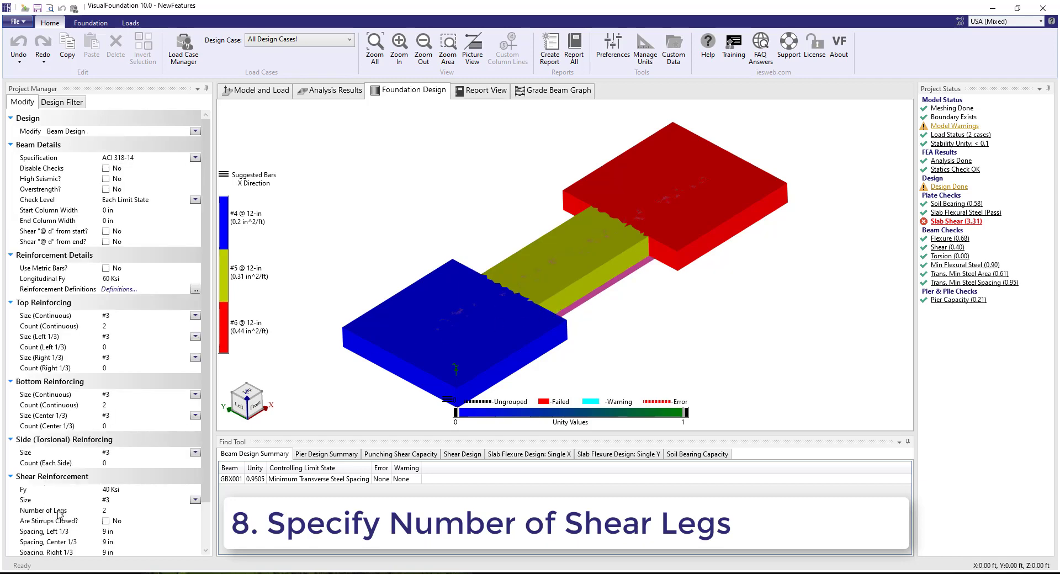
{"action": "left_click", "coordinate": [109, 511]}
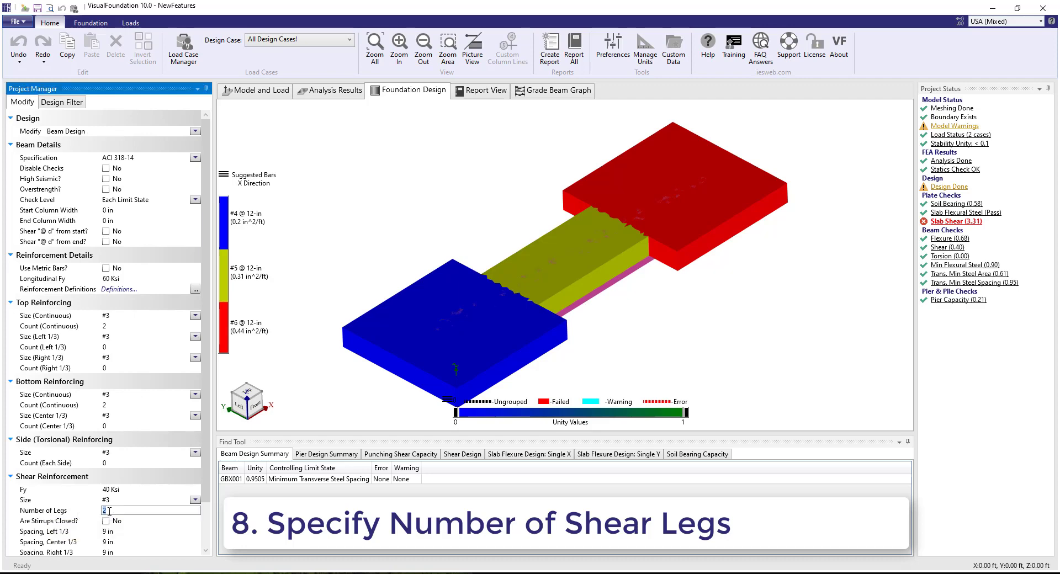
{"action": "type", "text": "4"}
{"action": "key", "text": "Return"}
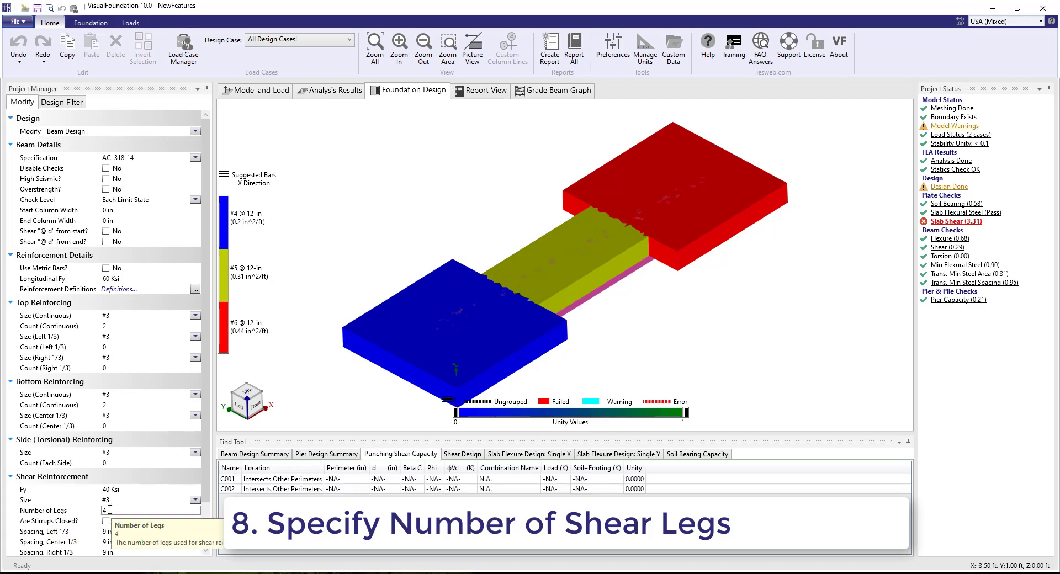
Filter the Grade Beam Displacements report table to its minimum row, -0.0416 in
{"action": "left_click", "coordinate": [485, 91]}
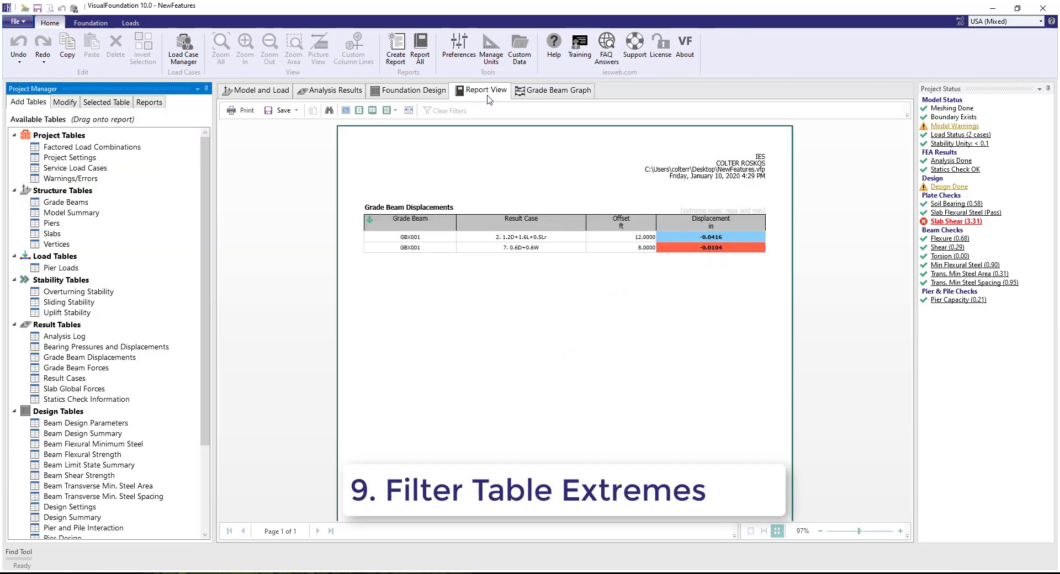
{"action": "left_click", "coordinate": [478, 249]}
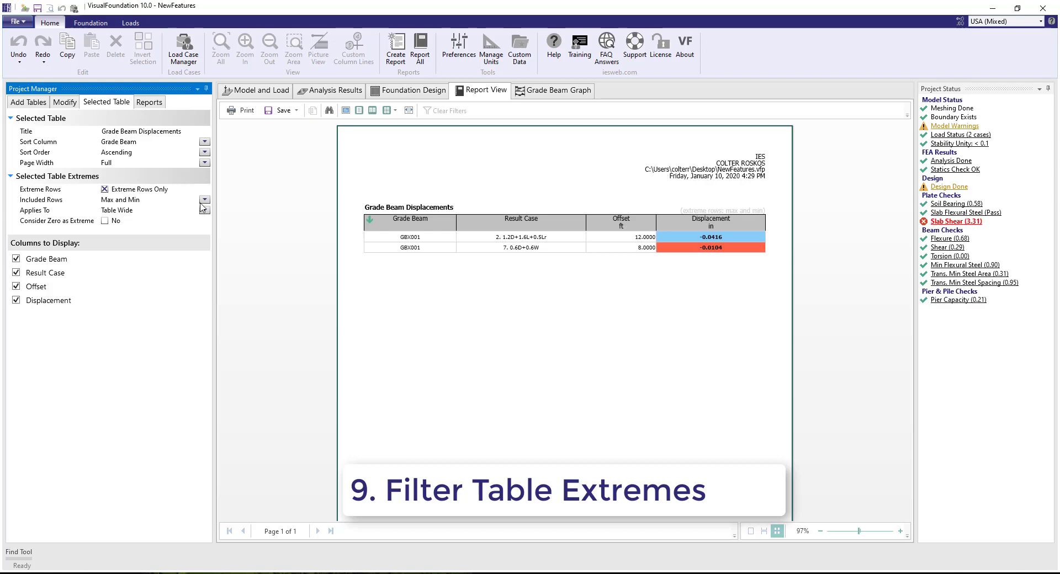
{"action": "left_click", "coordinate": [204, 200]}
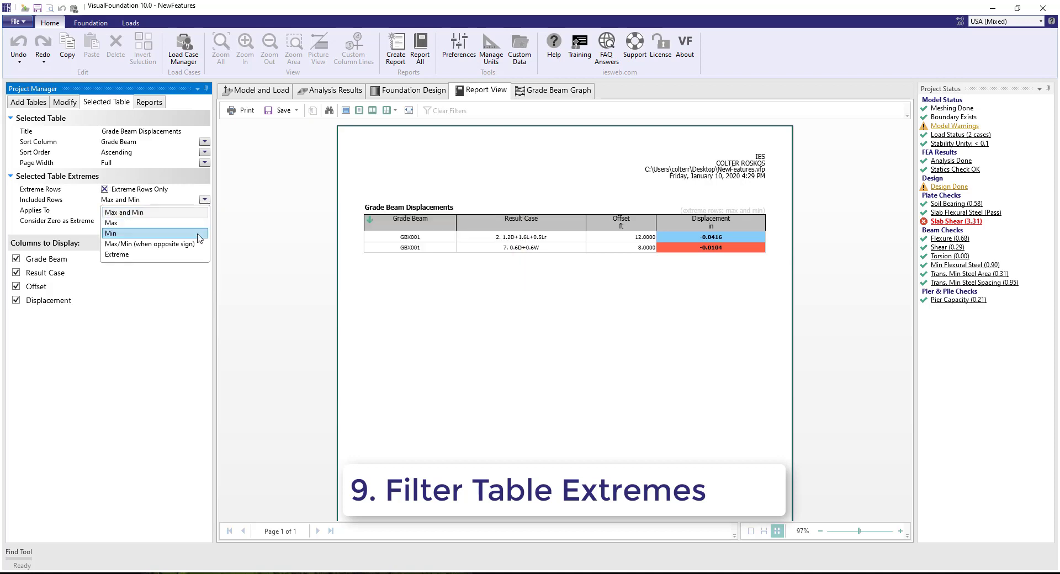
{"action": "left_click", "coordinate": [193, 255]}
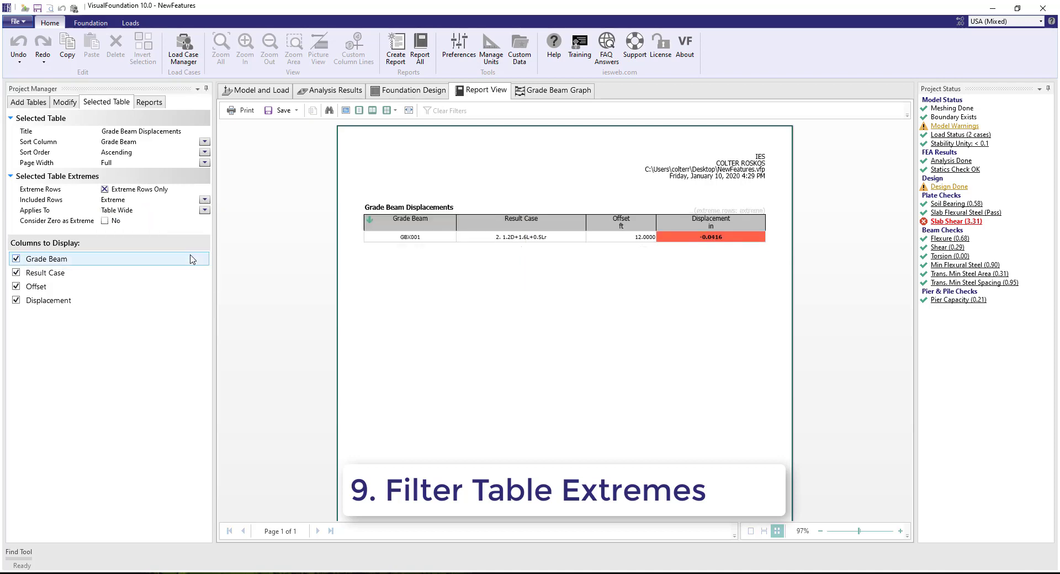
{"action": "left_click", "coordinate": [204, 200]}
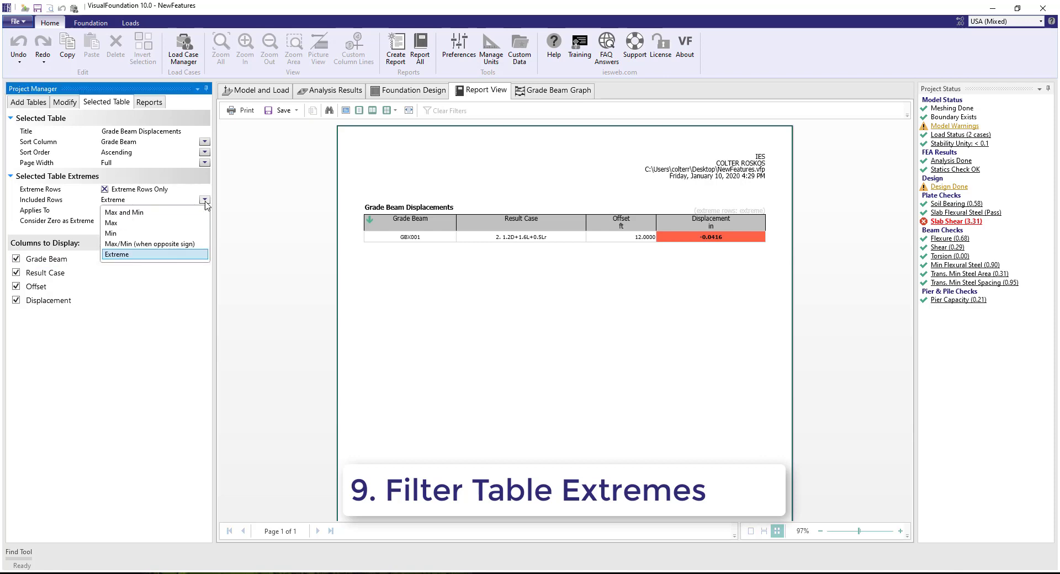
{"action": "left_click", "coordinate": [191, 233]}
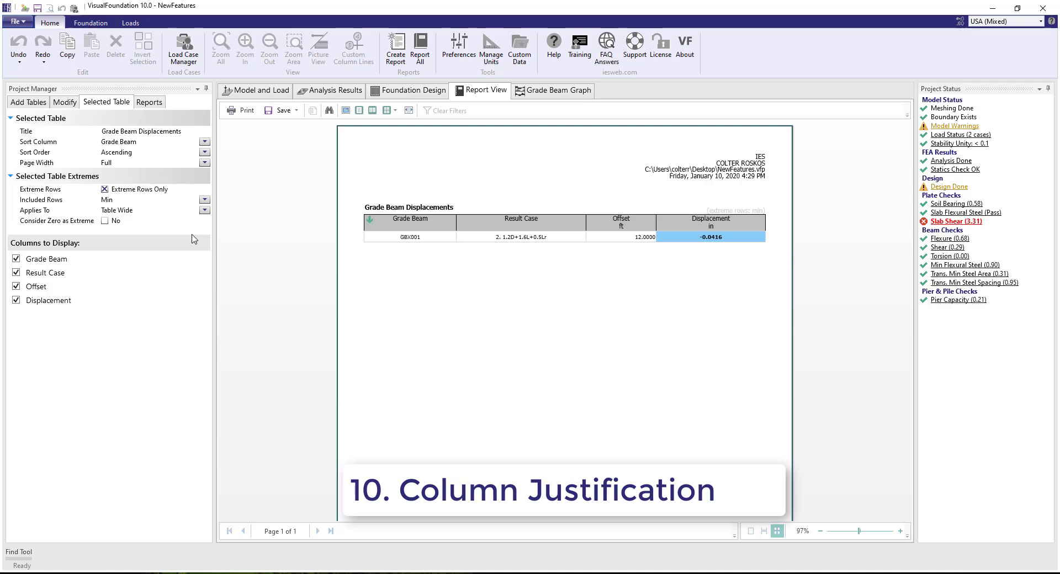
Center-justify the Offset column of the Grade Beam Displacements table
{"action": "right_click", "coordinate": [609, 240]}
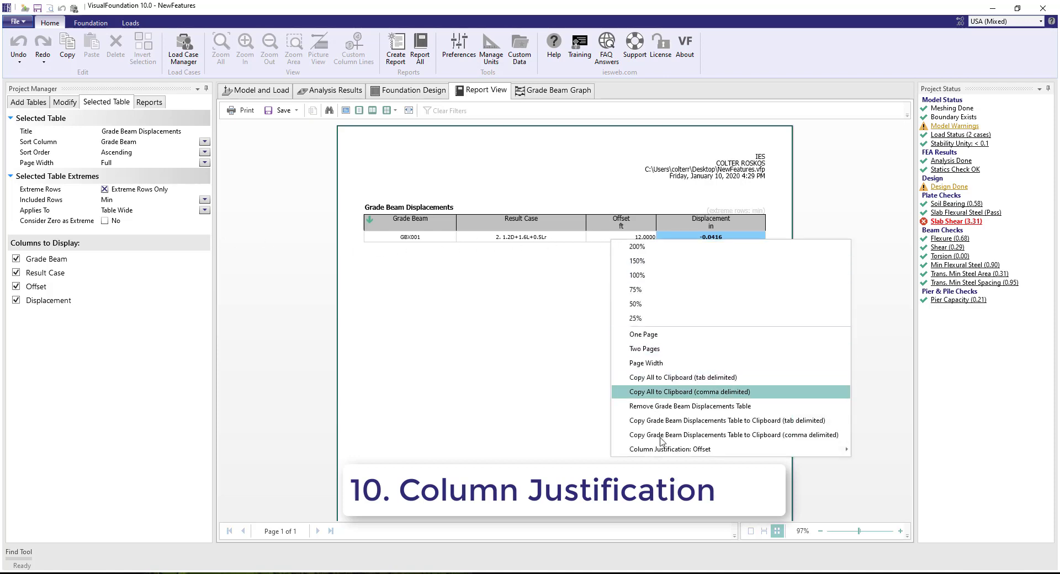
{"action": "mouse_move", "coordinate": [671, 454]}
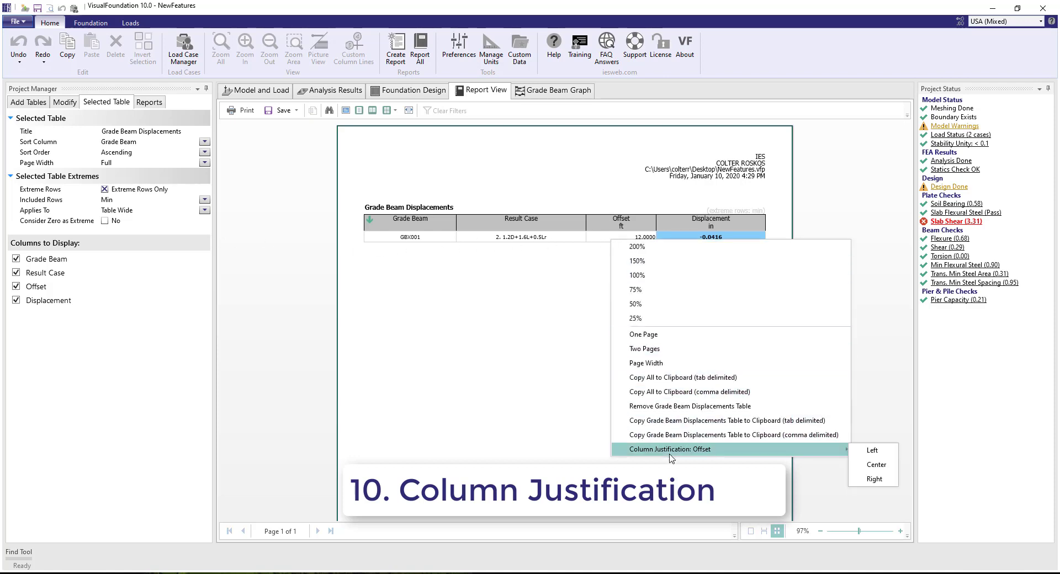
{"action": "left_click", "coordinate": [874, 466]}
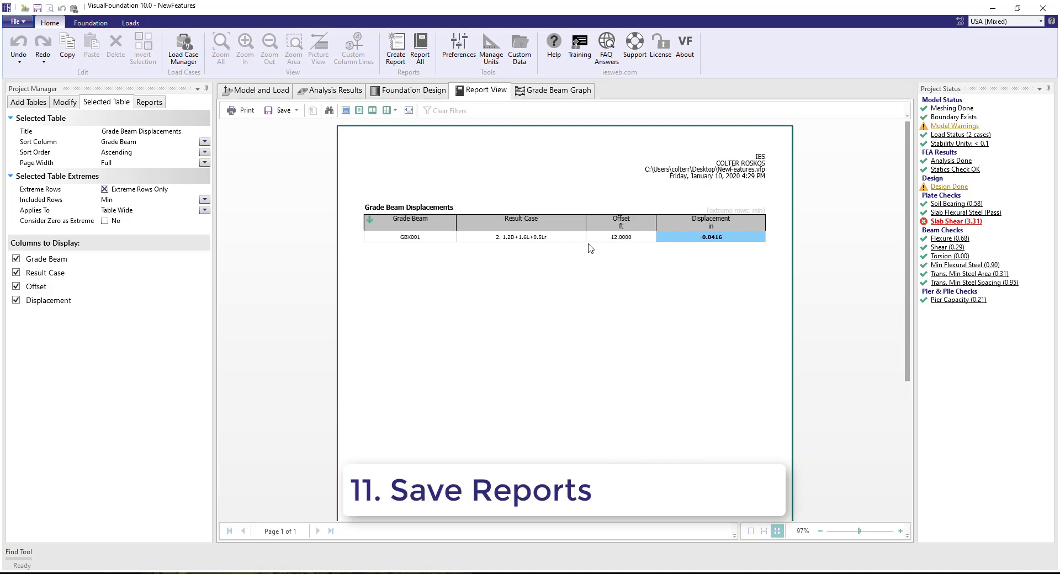
Rename the report from Unsaved to MyReport and save it in the project and as a custom style
{"action": "left_click", "coordinate": [149, 103]}
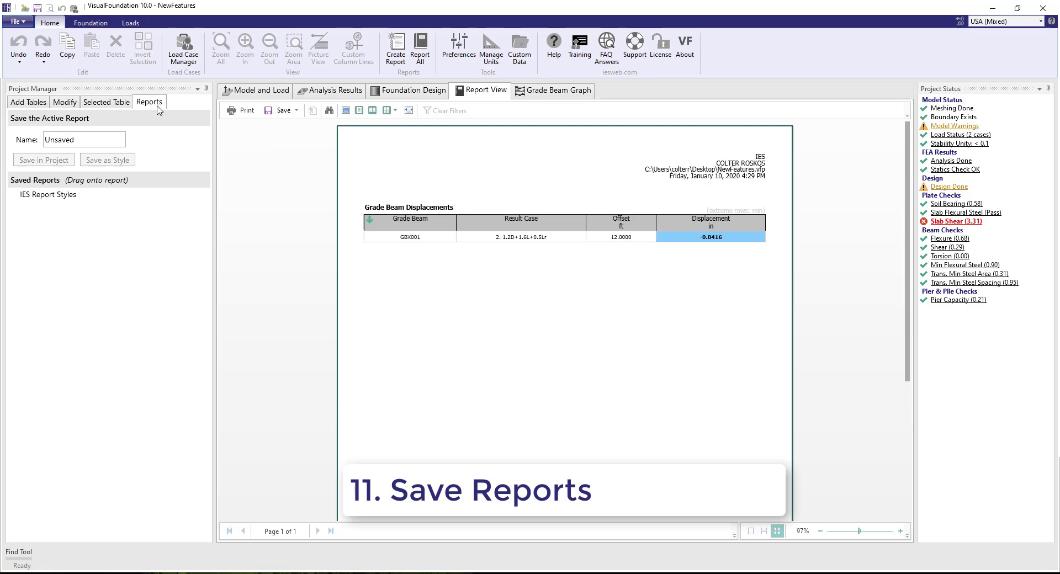
{"action": "left_click", "coordinate": [98, 139]}
{"action": "double_click", "coordinate": [98, 139]}
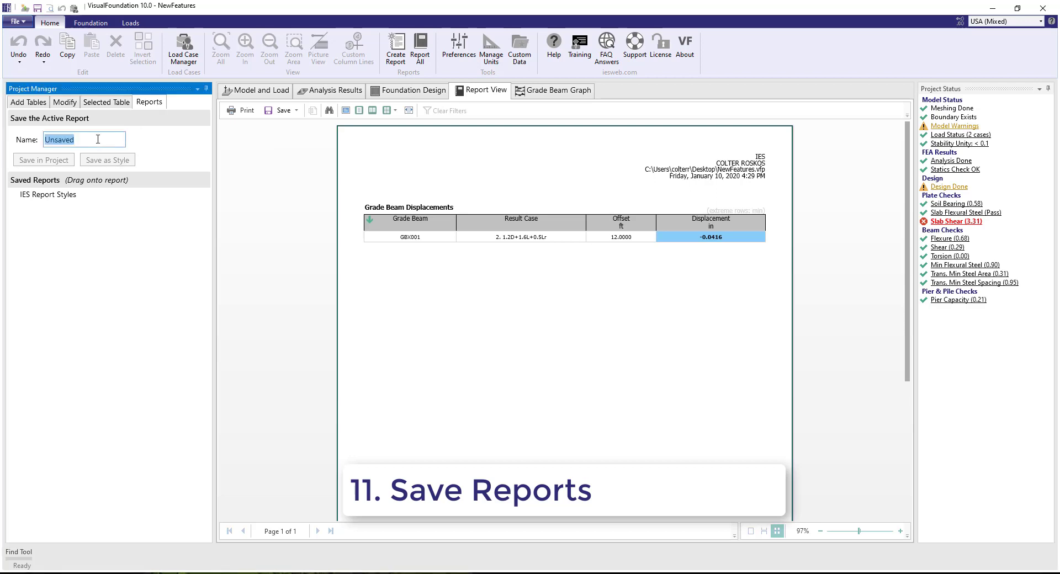
{"action": "type", "text": "MyReport"}
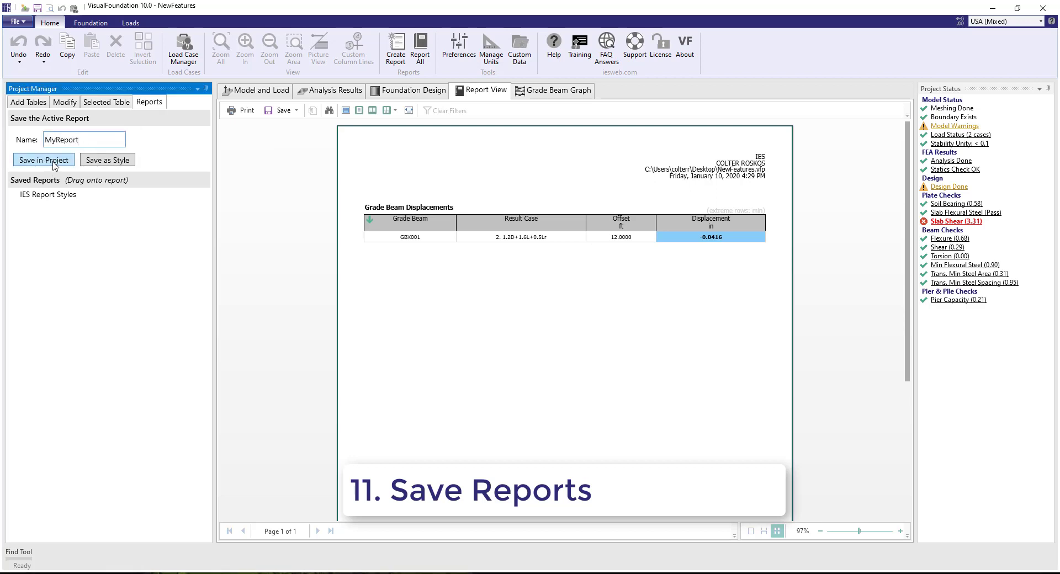
{"action": "left_click", "coordinate": [56, 162]}
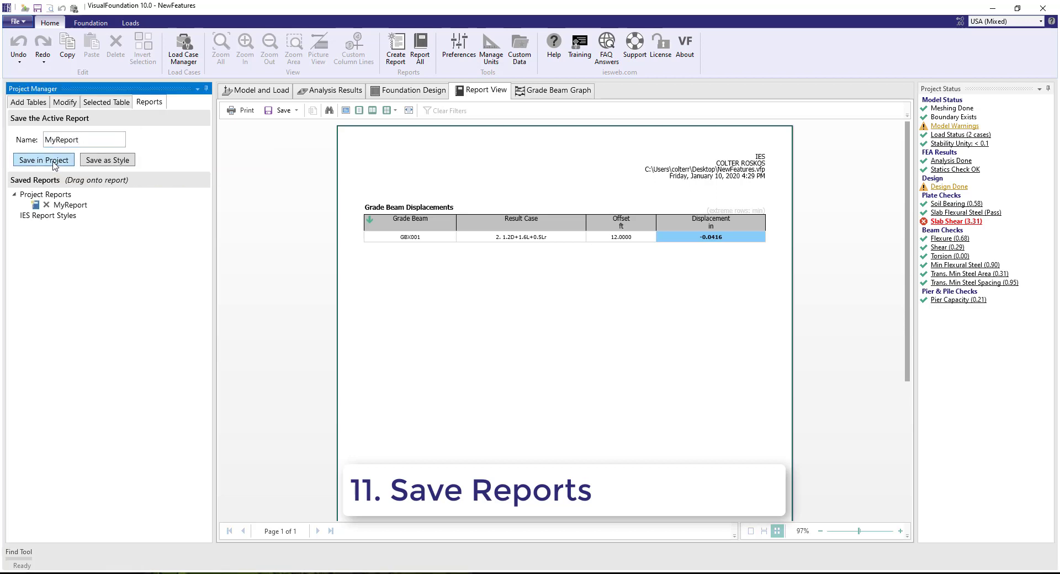
{"action": "left_click", "coordinate": [107, 163]}
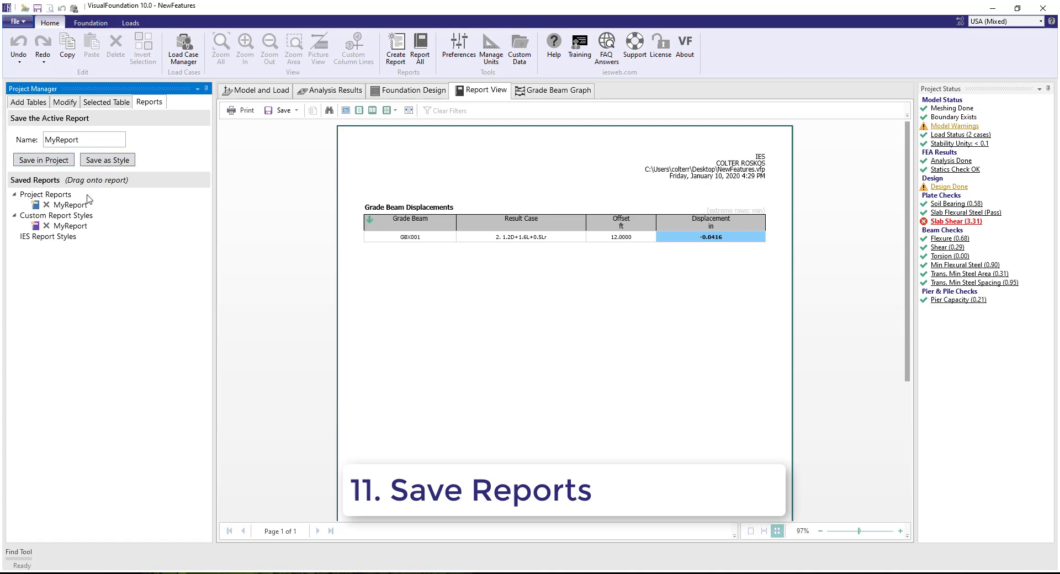